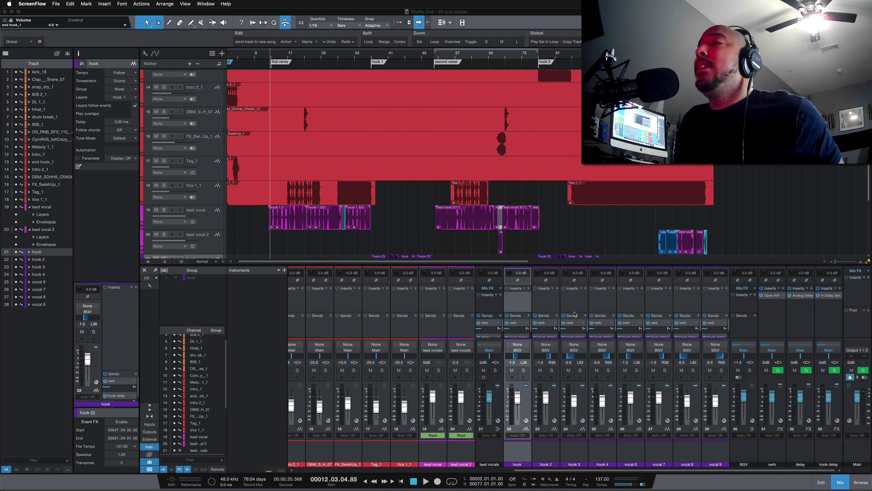
# Step: Select the hook and vocal tracks, then the Vox 1_1, lead vocal and lead vocal 2 tracks
pyautogui.keyDown('shift'); pyautogui.click(626, 303); pyautogui.keyUp('shift')
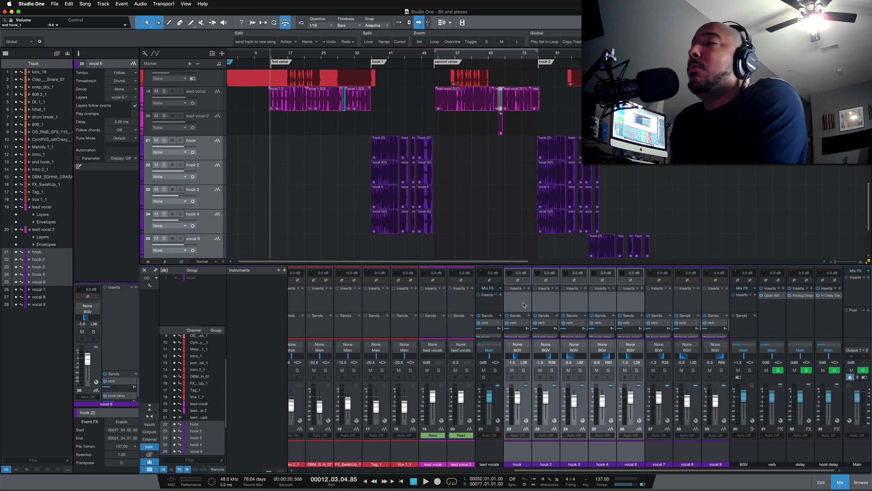
pyautogui.hscroll(-1, 536, 327)
pyautogui.click(472, 304)
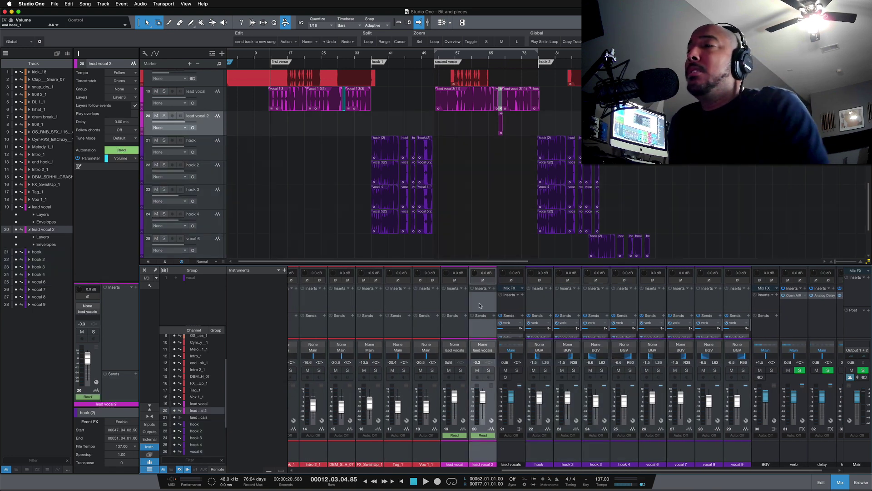
pyautogui.keyDown('shift'); pyautogui.click(426, 309); pyautogui.keyUp('shift')
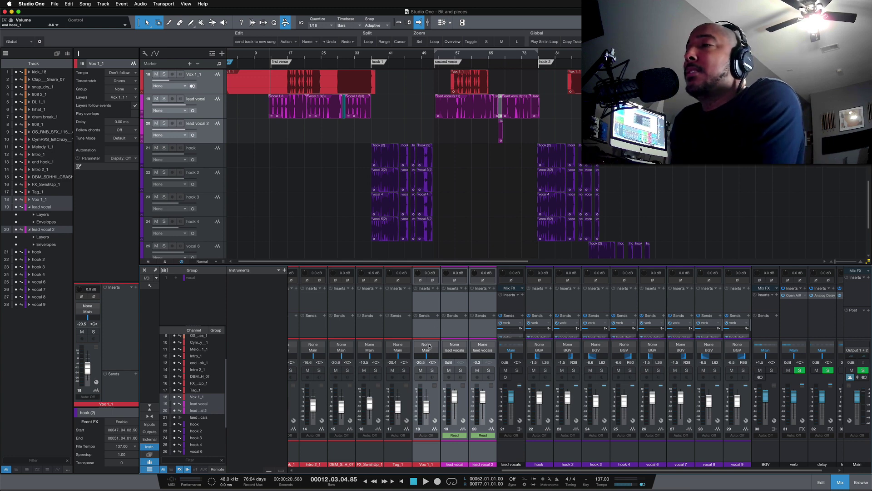
# Step: Select Tag_1, FX_SwishUp_1 and the crash together and pan all three fully right
pyautogui.click(407, 312)
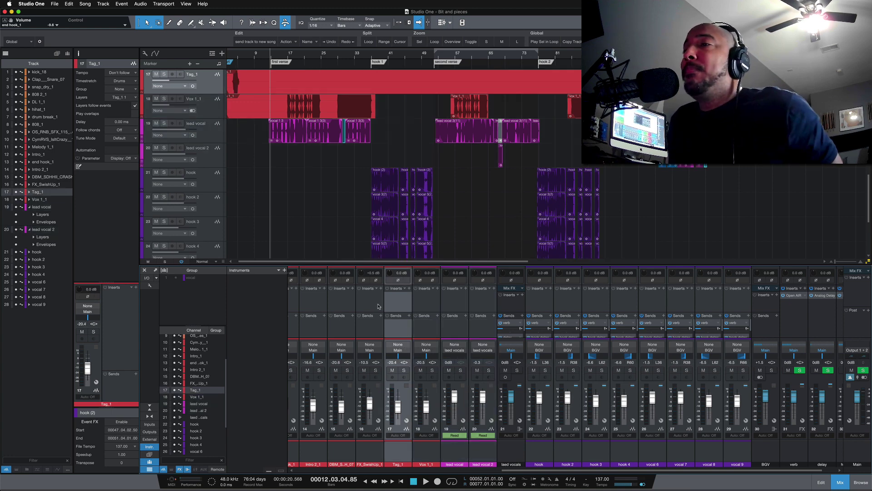
pyautogui.keyDown('shift'); pyautogui.click(344, 306); pyautogui.keyUp('shift')
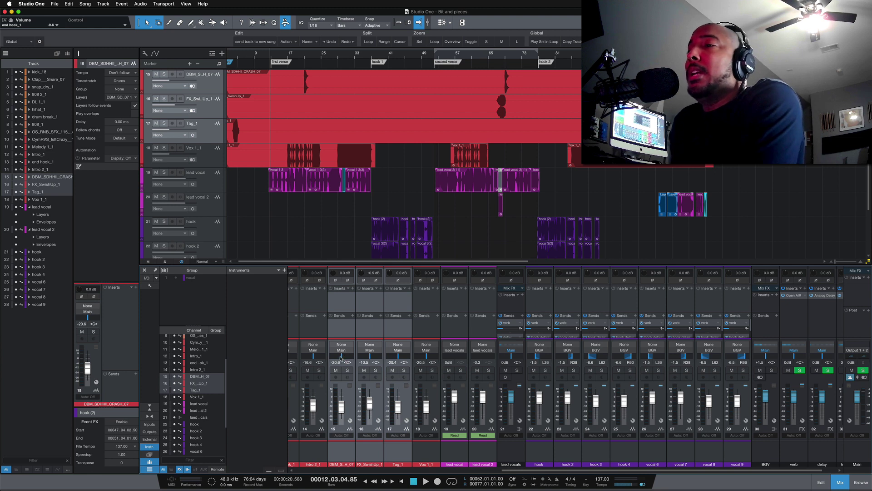
pyautogui.moveTo(342, 358)
pyautogui.mouseDown()
pyautogui.moveTo(331, 359)
pyautogui.moveTo(352, 359)
pyautogui.moveTo(326, 359)
pyautogui.moveTo(354, 359)
pyautogui.mouseUp()
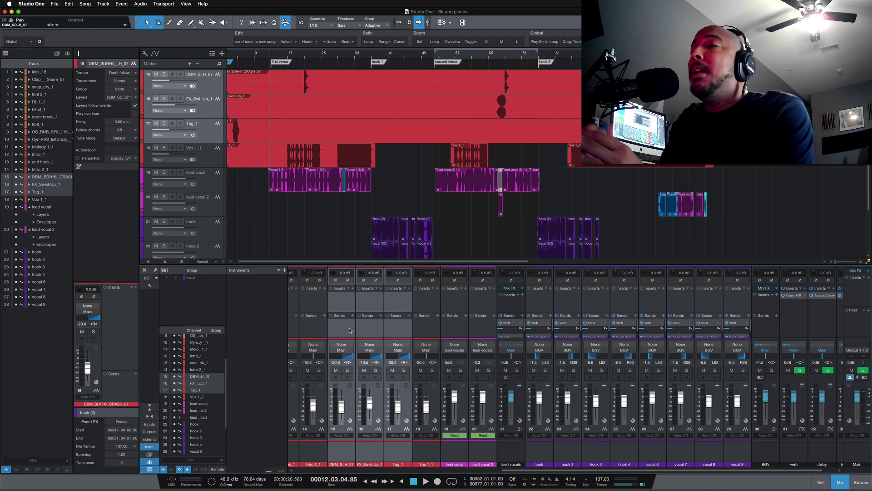
pyautogui.click(350, 331)
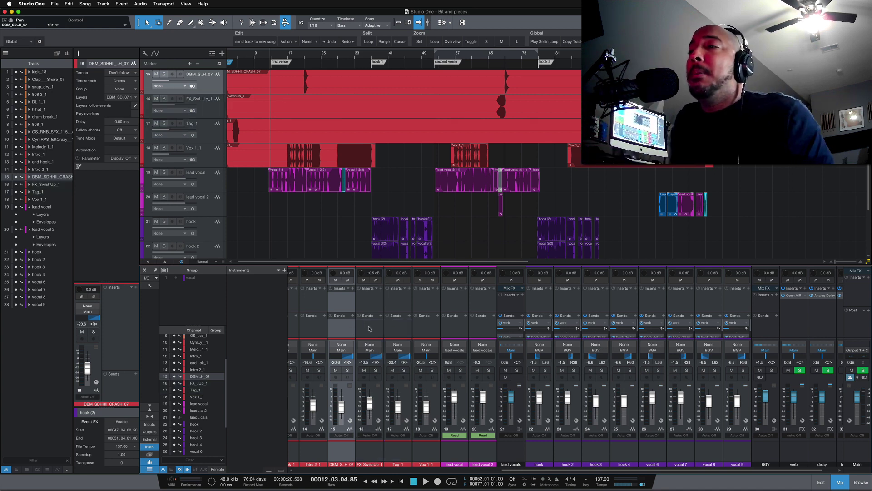
pyautogui.click(369, 329)
pyautogui.scroll(-4, 347, 237)
pyautogui.scroll(-2, 345, 237)
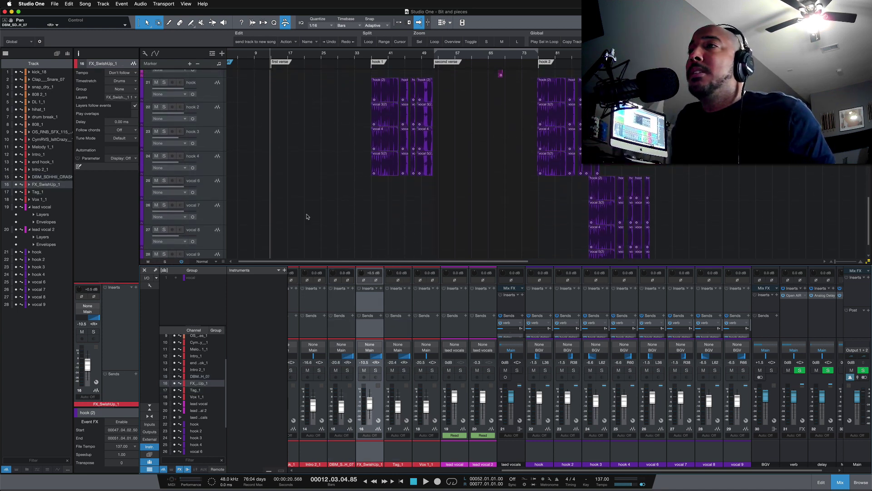
pyautogui.click(214, 150)
pyautogui.keyDown('shift'); pyautogui.click(215, 173); pyautogui.keyUp('shift')
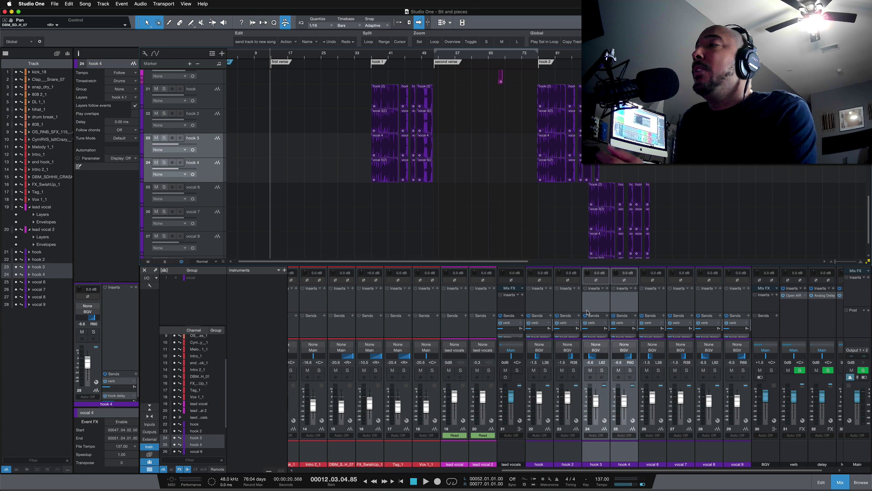
pyautogui.click(626, 307)
pyautogui.click(602, 305)
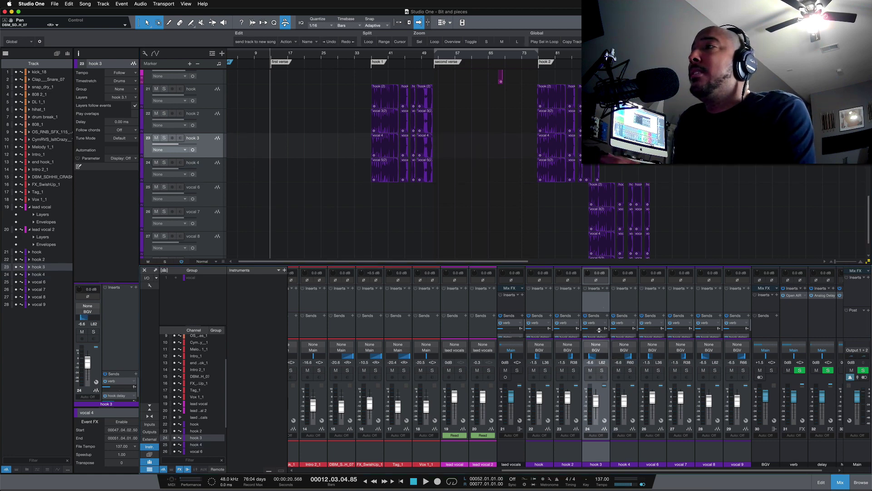
pyautogui.scroll(2, 390, 138)
# Step: Zoom in on the hook (2) event at bar 37, leaving the first hook (2) event selected
pyautogui.click(391, 137)
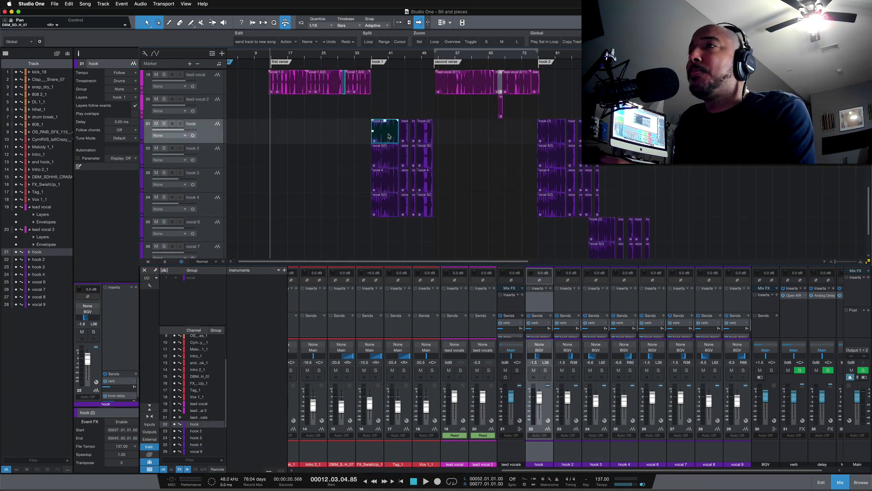
pyautogui.press('e')
pyautogui.press('e')
pyautogui.press('e')
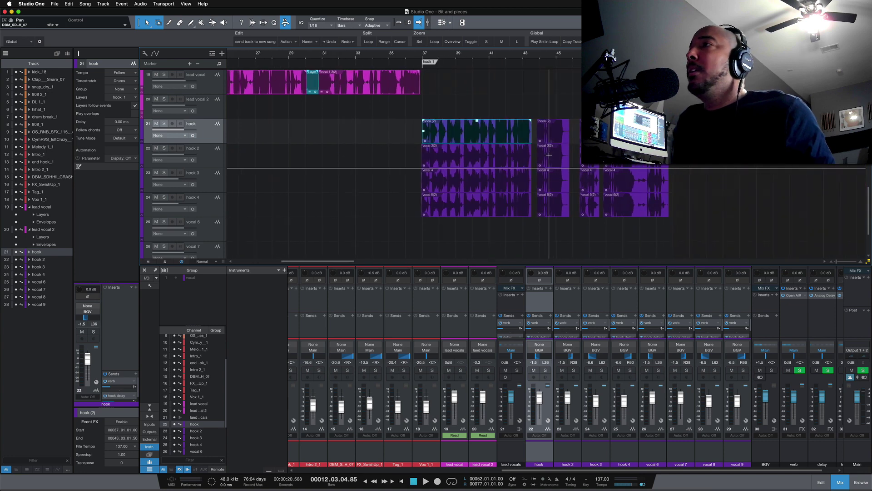
pyautogui.rightClick(471, 136)
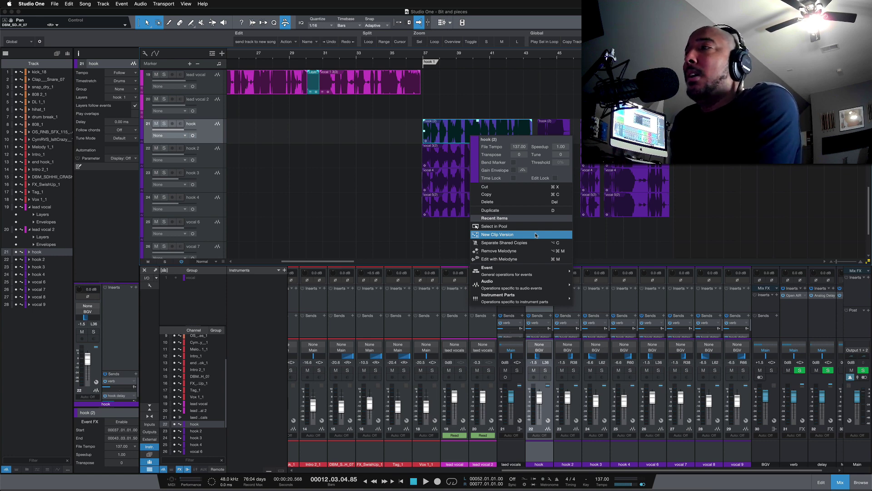
pyautogui.click(619, 242)
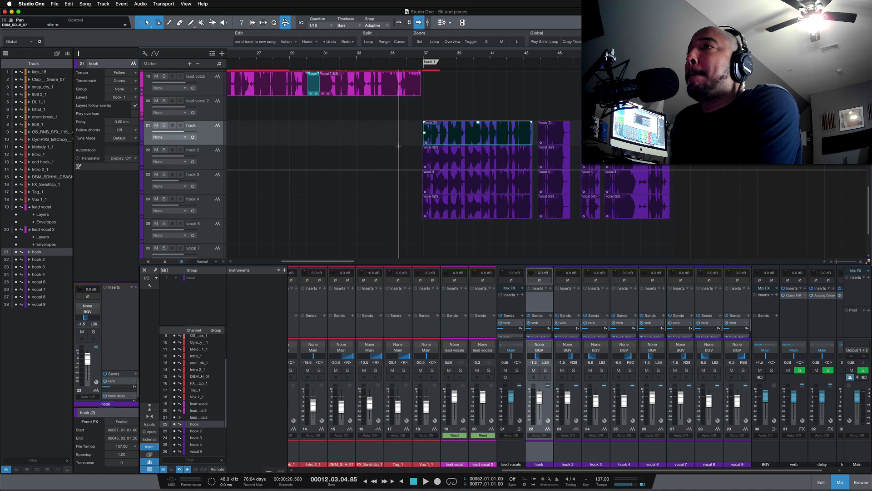
pyautogui.click(466, 139)
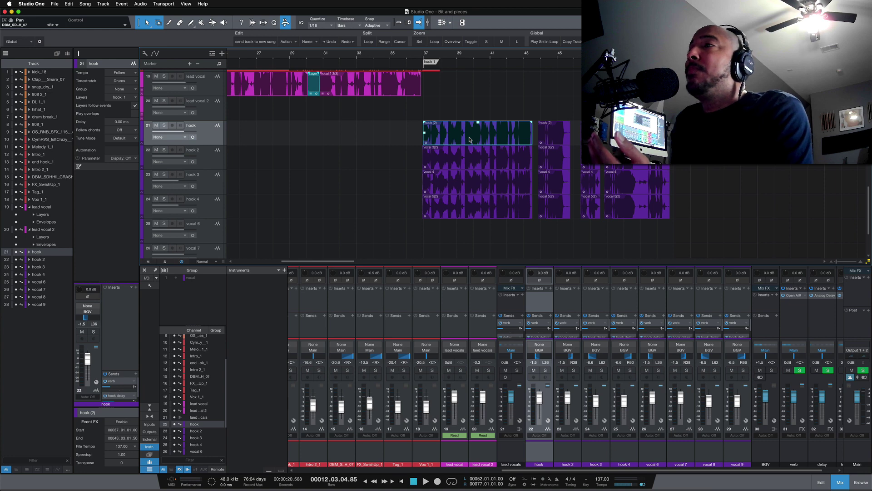
pyautogui.click(552, 141)
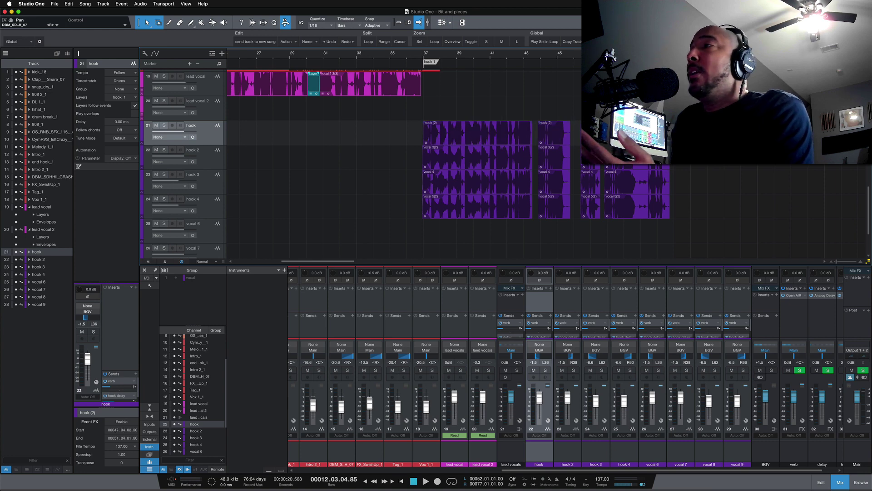
pyautogui.click(515, 147)
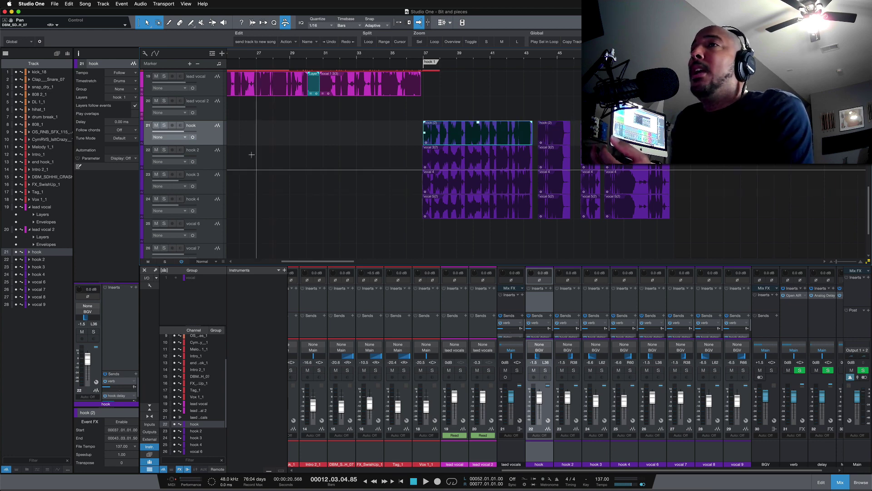
# Step: Add a layer named hook 2 to the hook track and copy the hook (2) event onto the hook track
pyautogui.rightClick(213, 138)
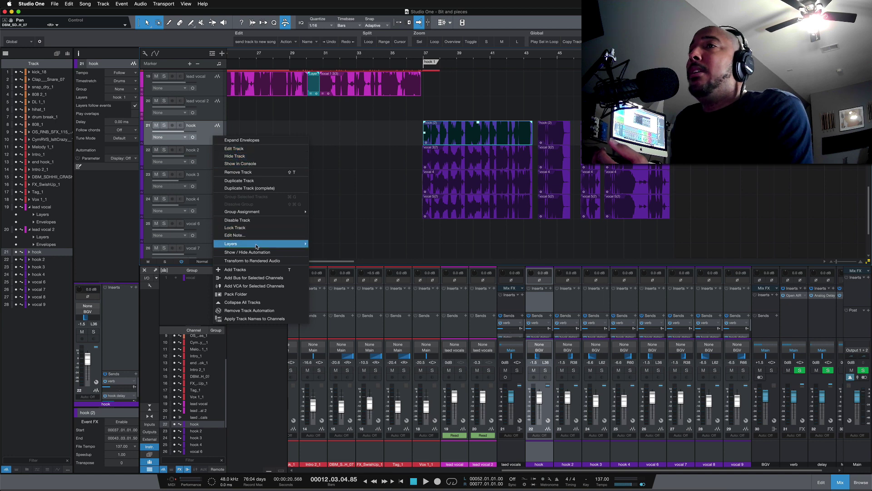
pyautogui.click(323, 245)
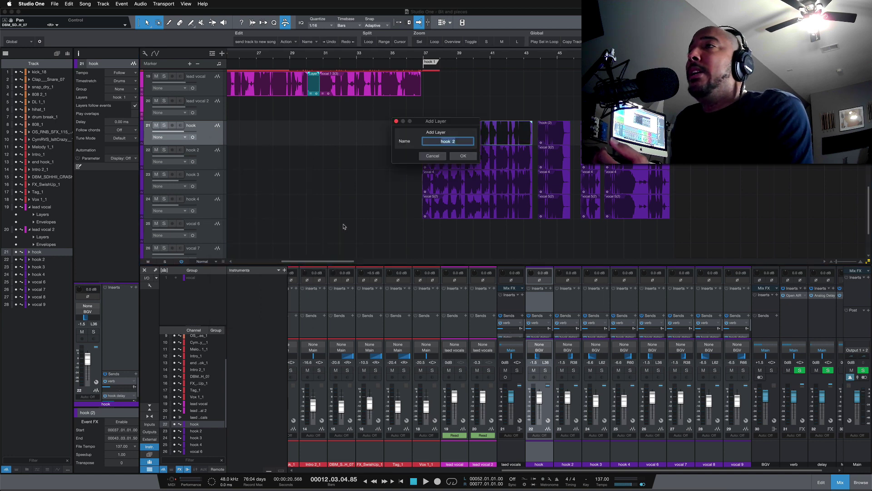
pyautogui.click(470, 154)
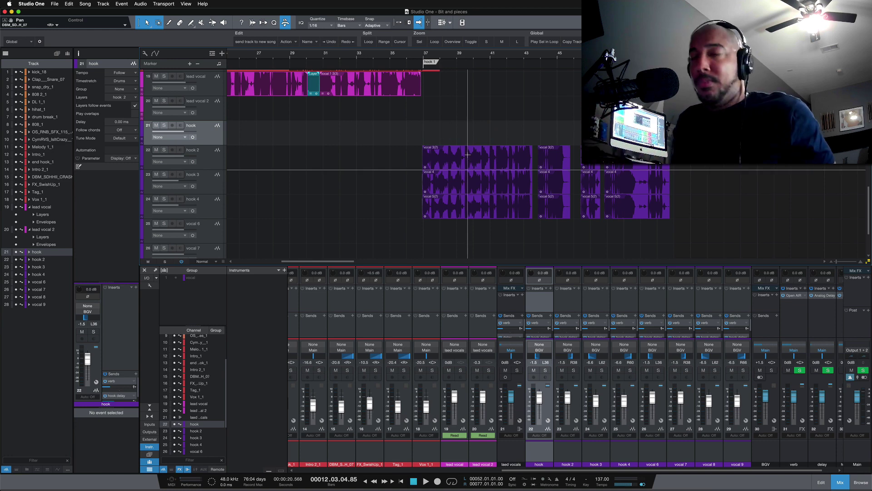
pyautogui.moveTo(467, 155); pyautogui.dragTo(454, 138)
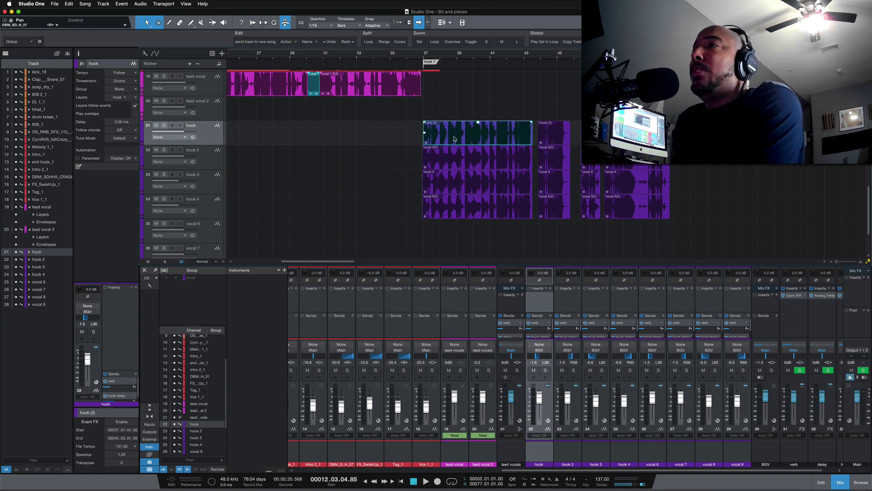
# Step: Create a new clip version of the hook (2) event at bar 37
pyautogui.rightClick(455, 138)
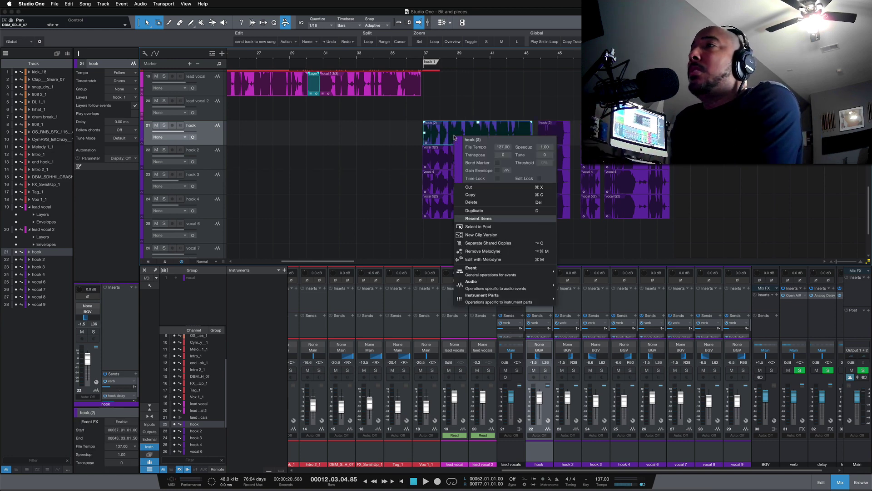
pyautogui.click(480, 235)
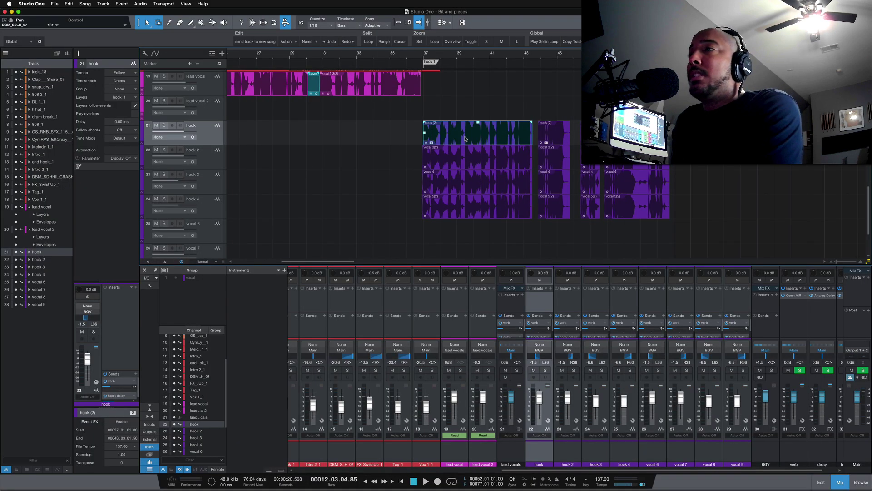
# Step: Select the hook (2) clip's new version in the Pool via Audio Parts
pyautogui.rightClick(465, 137)
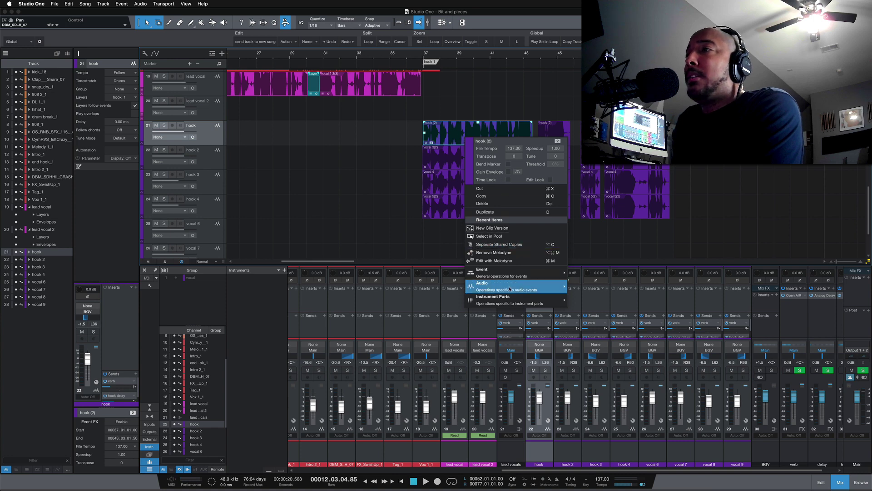
pyautogui.moveTo(510, 289)
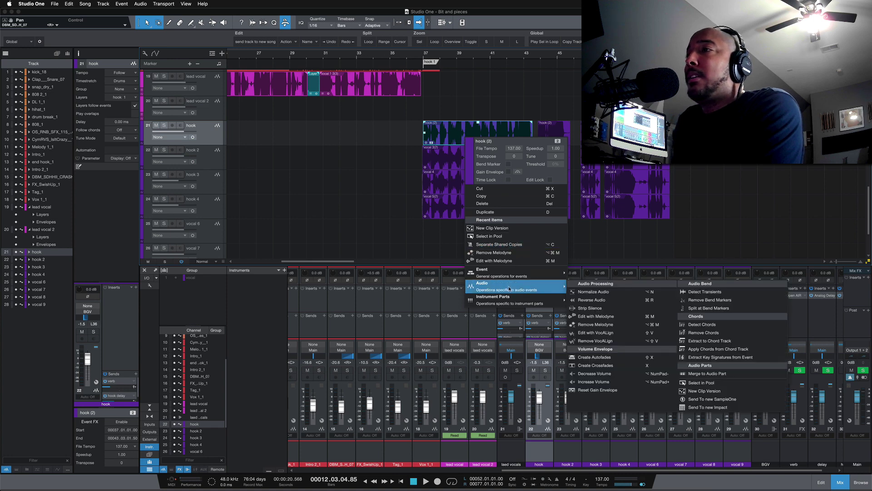
pyautogui.click(703, 386)
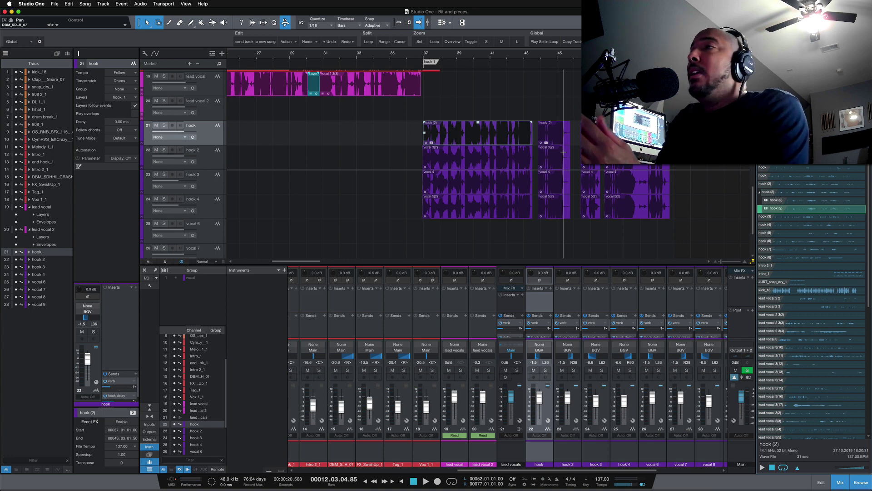
pyautogui.click(481, 141)
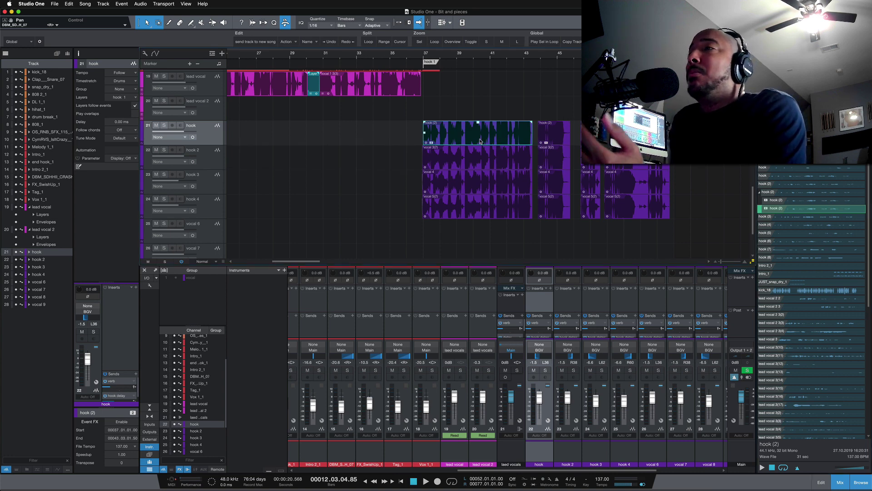